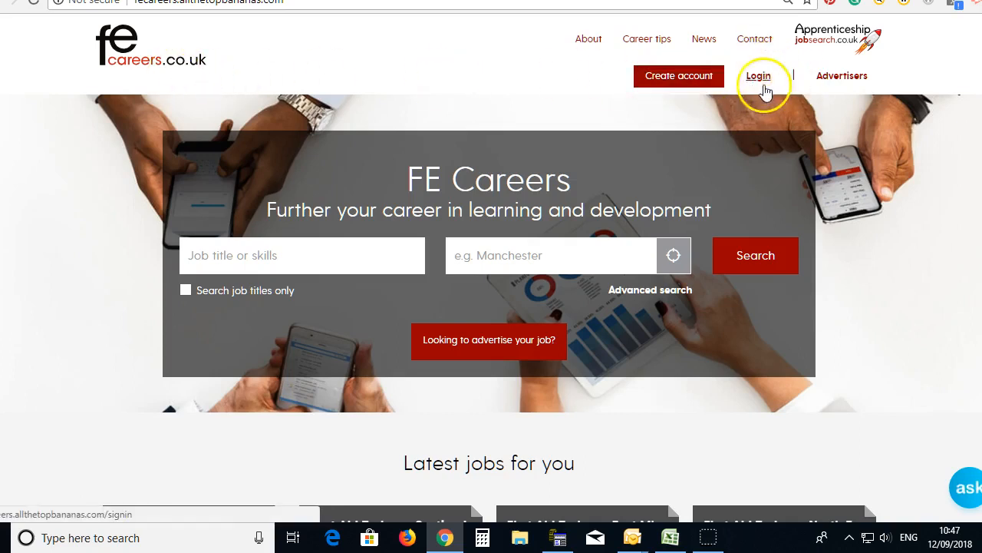
# Step: Enter the employer email and password on the login page and submit
pyautogui.click(756, 77)
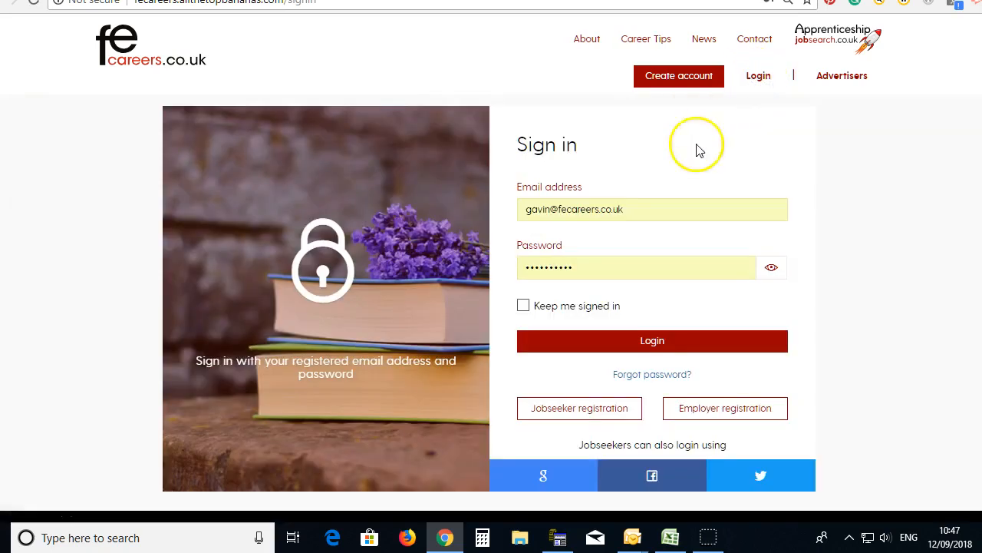
pyautogui.moveTo(706, 210); pyautogui.dragTo(366, 207)
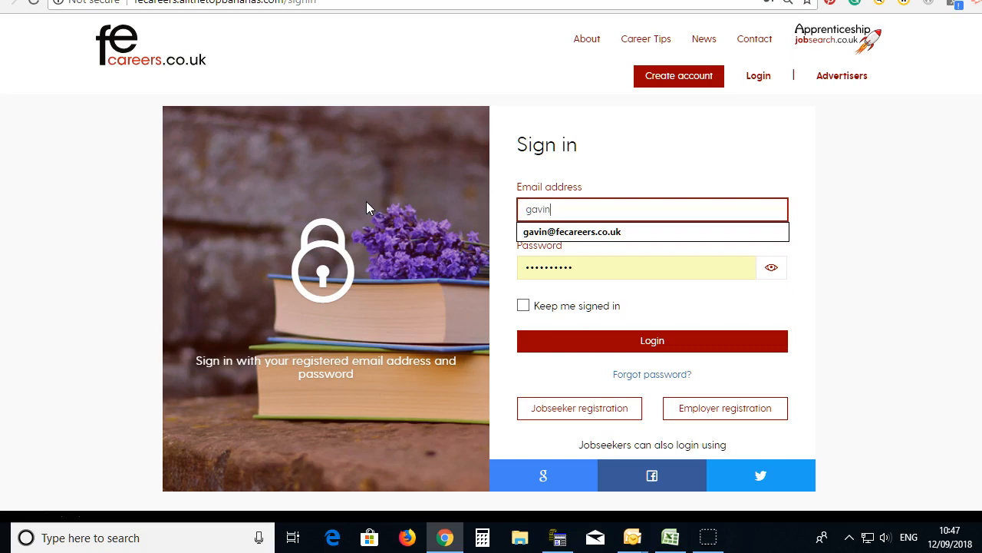
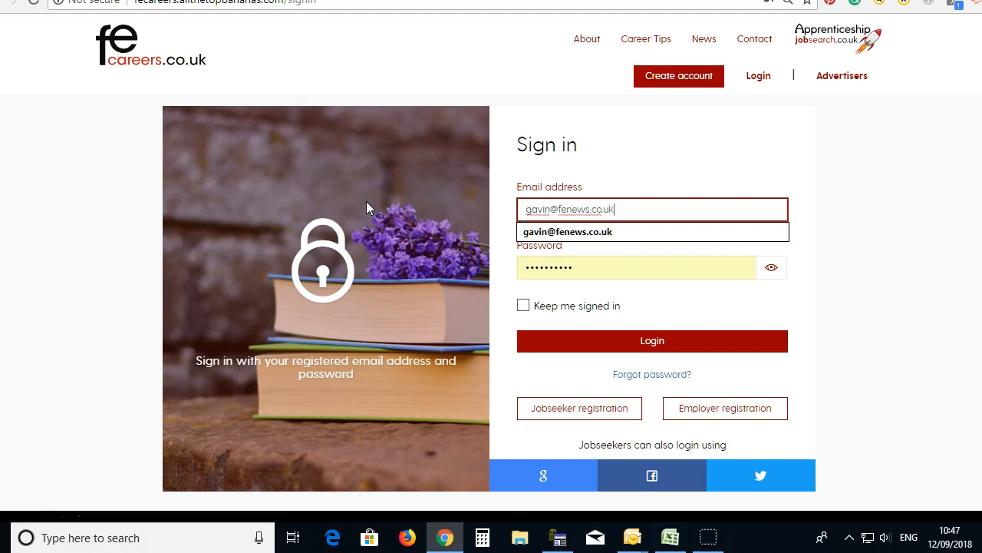
pyautogui.moveTo(584, 266); pyautogui.dragTo(483, 281)
pyautogui.write('•••••')
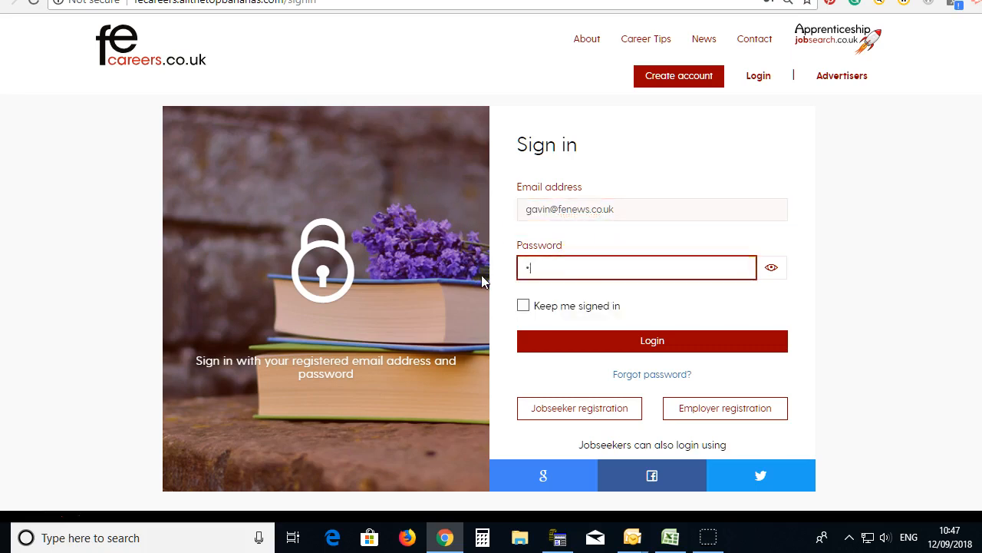
pyautogui.write('•••')
pyautogui.click(588, 340)
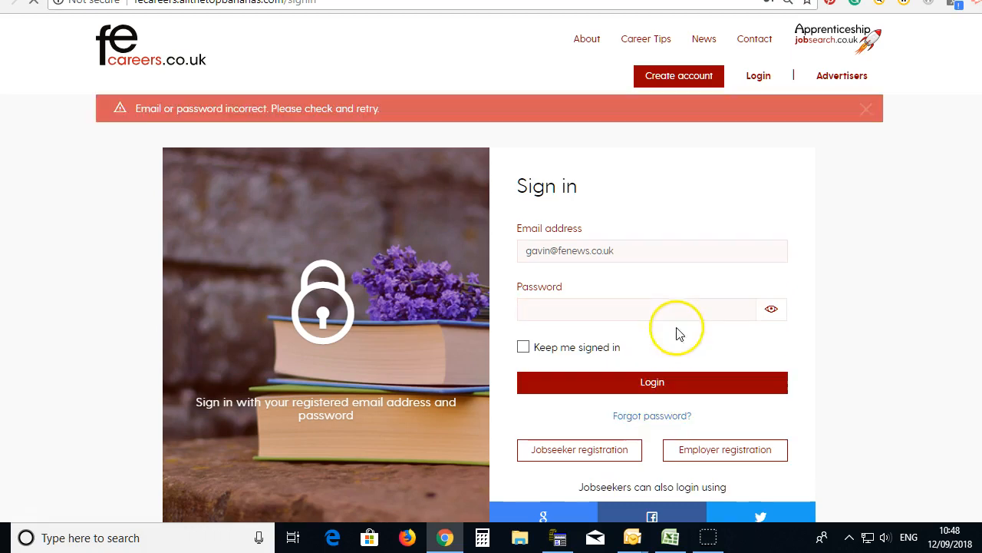
# Step: Retype the password after the 'Email or password incorrect' error and sign in again
pyautogui.click(596, 302)
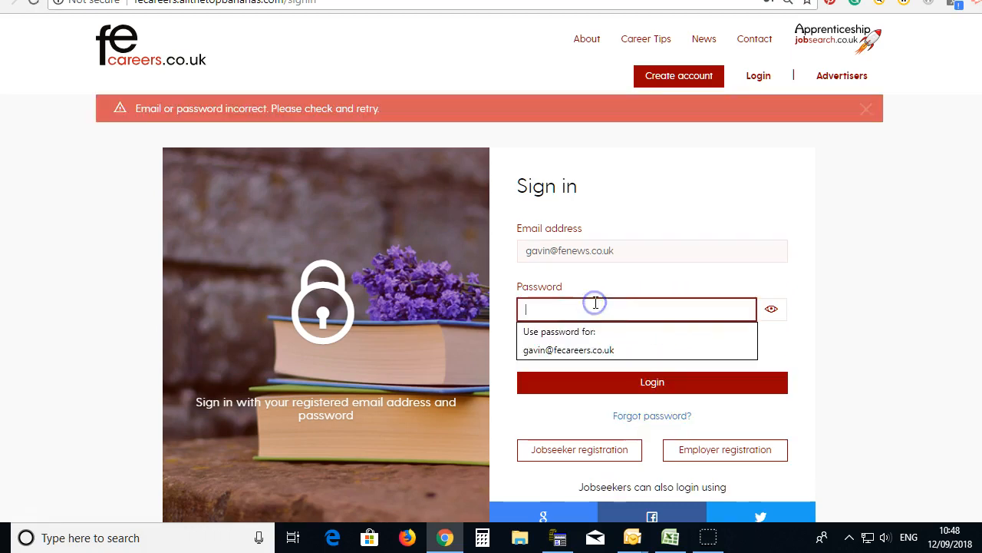
pyautogui.write('•••••')
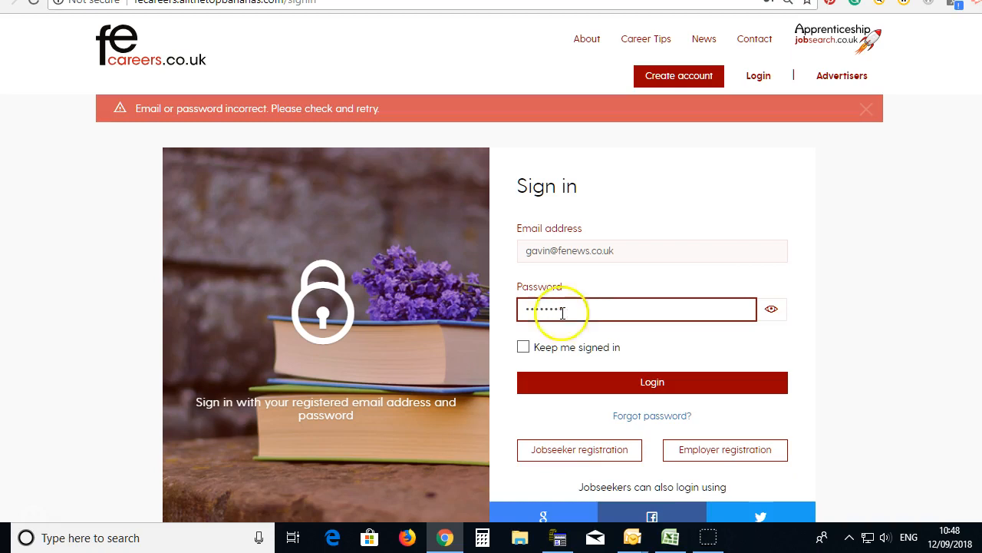
pyautogui.click(668, 378)
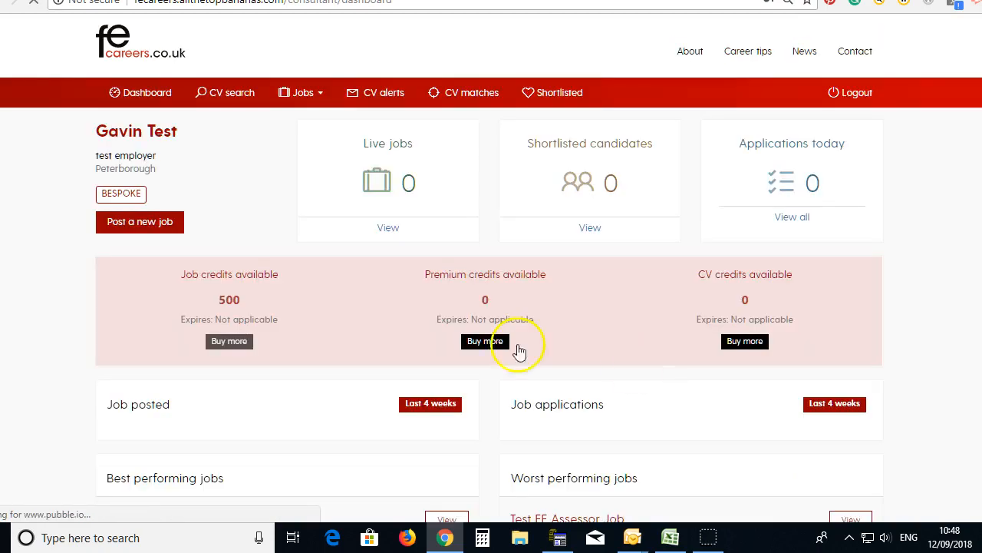
# Step: Start a new job posting from the employer dashboard with 'Post a new job'
pyautogui.moveTo(342, 111)
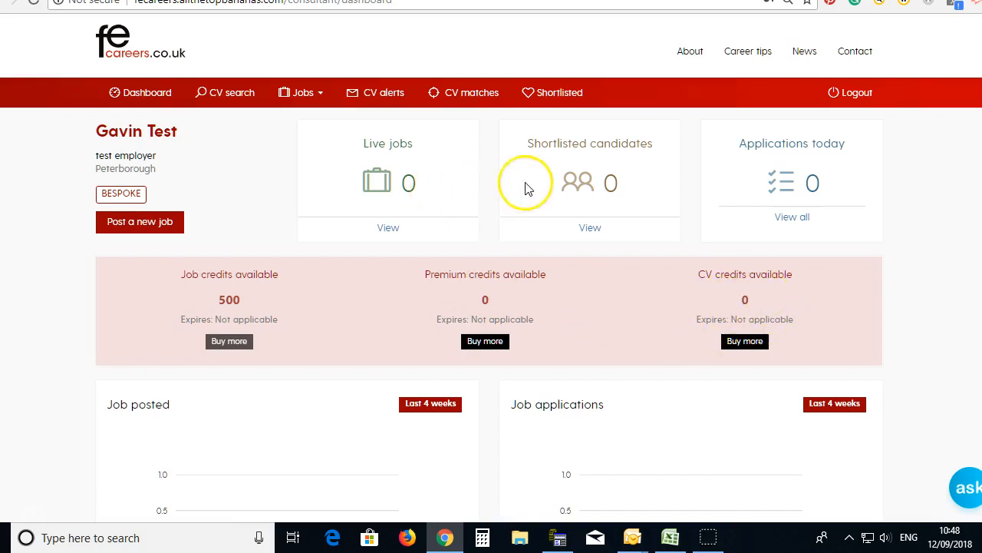
pyautogui.click(144, 230)
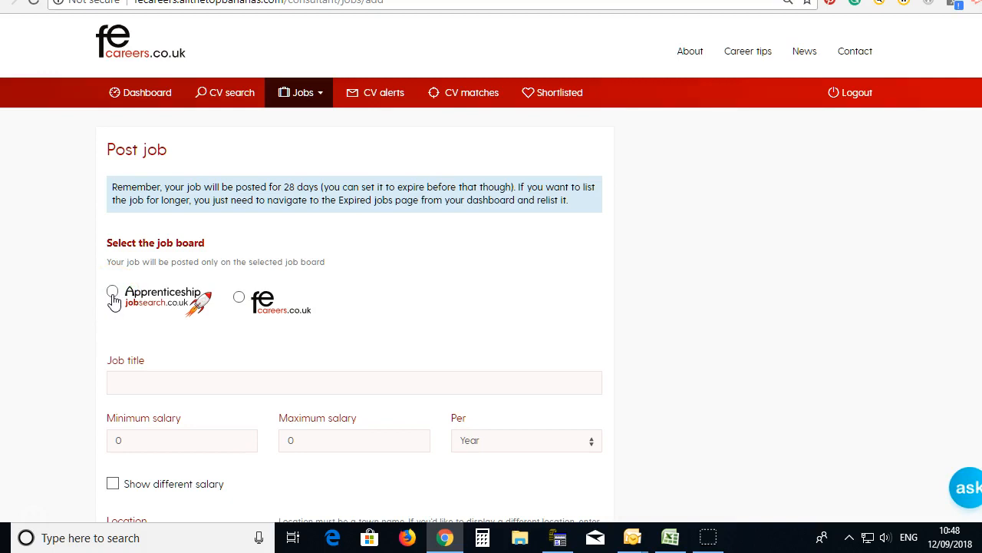
# Step: Choose the FE Careers board, title 'Assessor in Engineering in Exeter', salary 20000–60000 per year
pyautogui.click(239, 298)
pyautogui.click(186, 395)
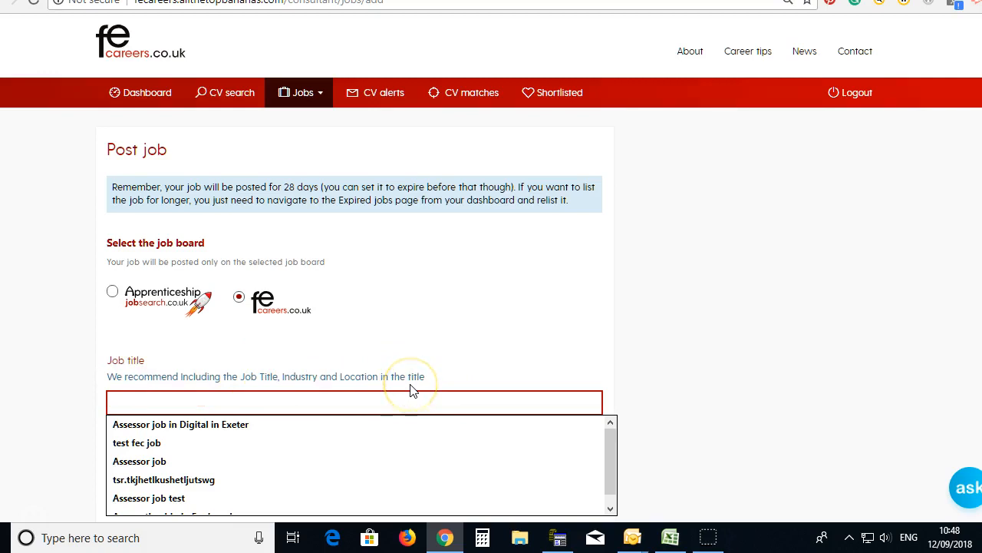
pyautogui.write('Assessor ')
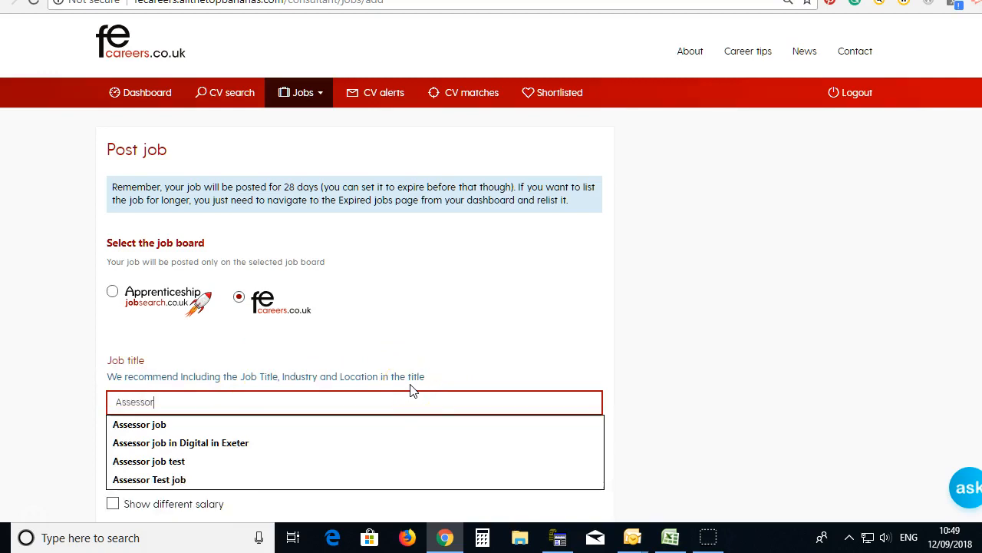
pyautogui.write('in Engineering in Exeter')
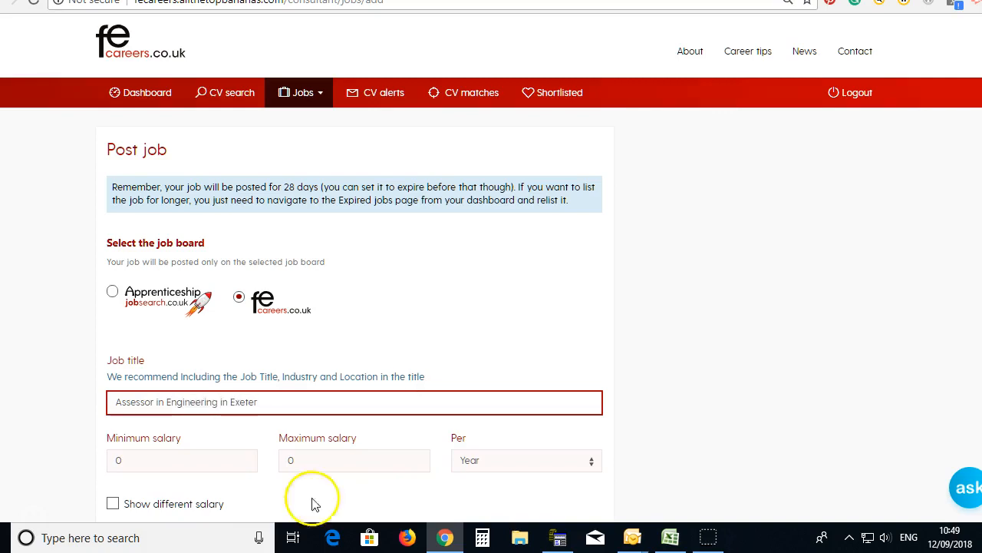
pyautogui.doubleClick(135, 465)
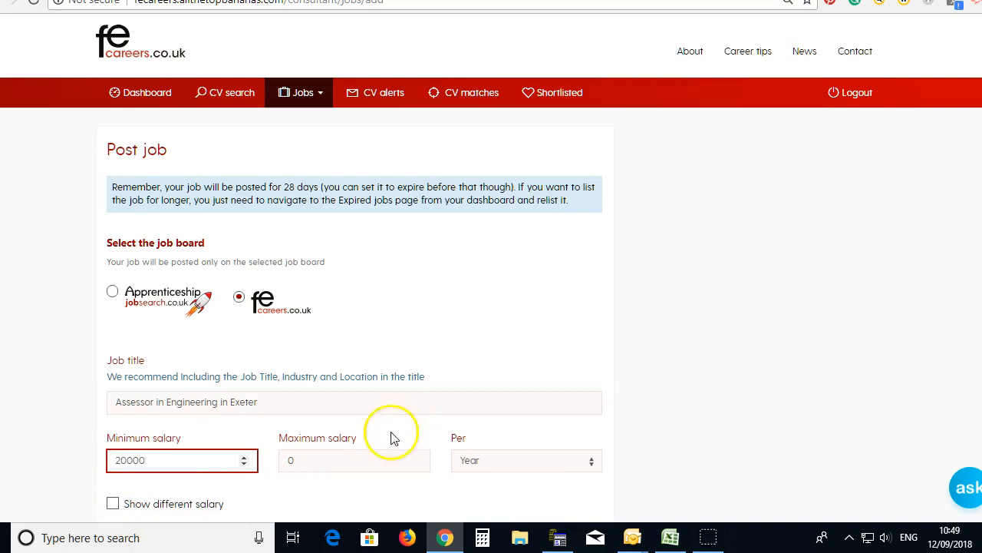
pyautogui.doubleClick(327, 461)
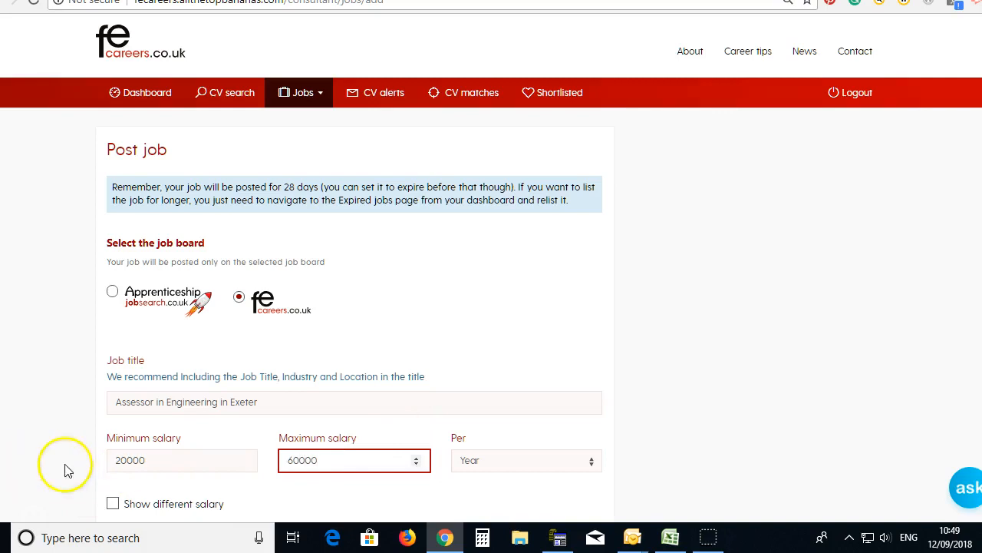
pyautogui.scroll(-2, 253, 450)
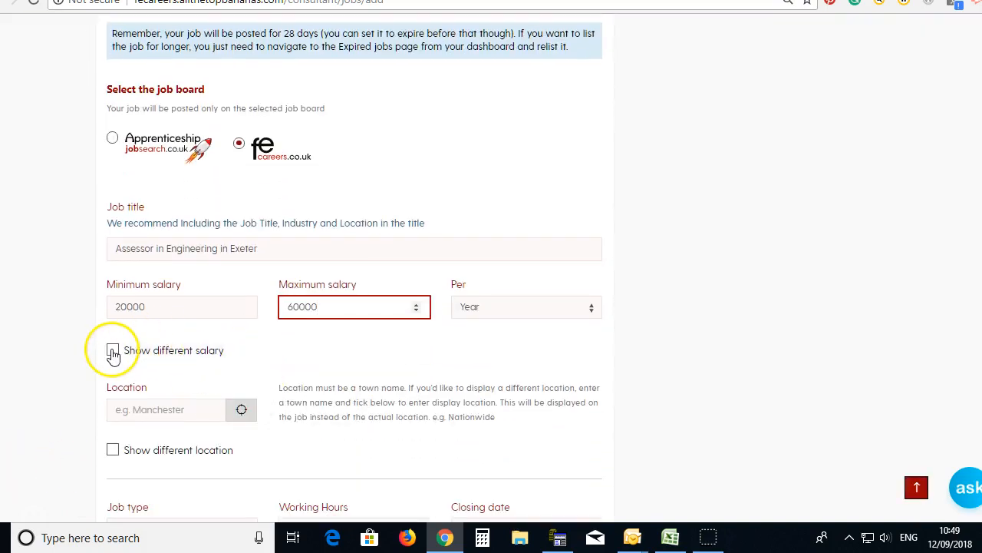
# Step: Set the job location to Exeter (Devon)
pyautogui.click(176, 402)
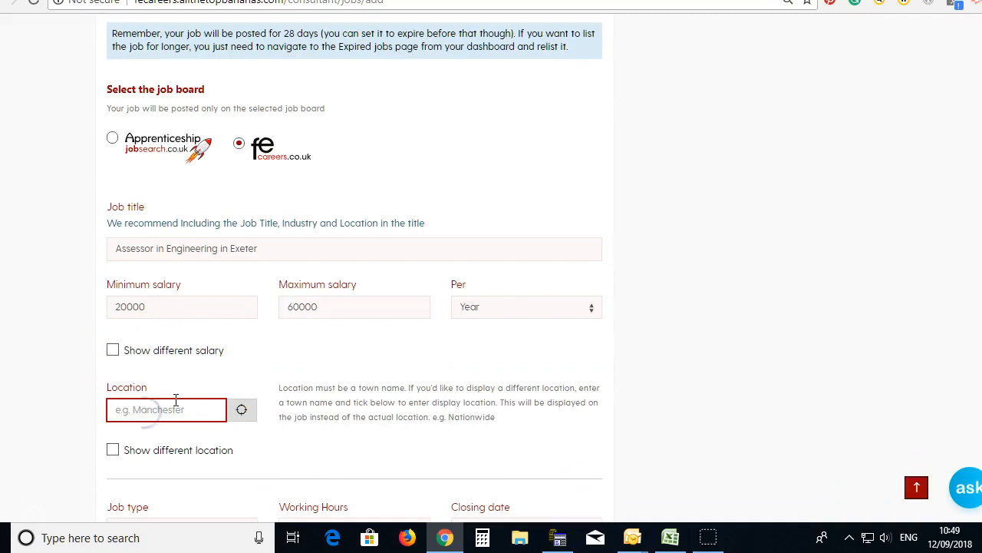
pyautogui.write('exeter')
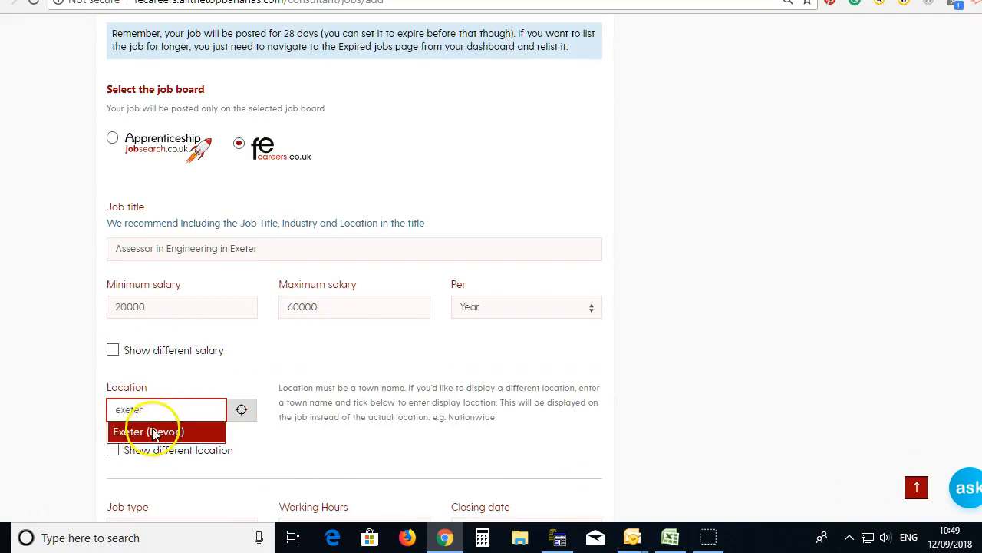
pyautogui.click(153, 432)
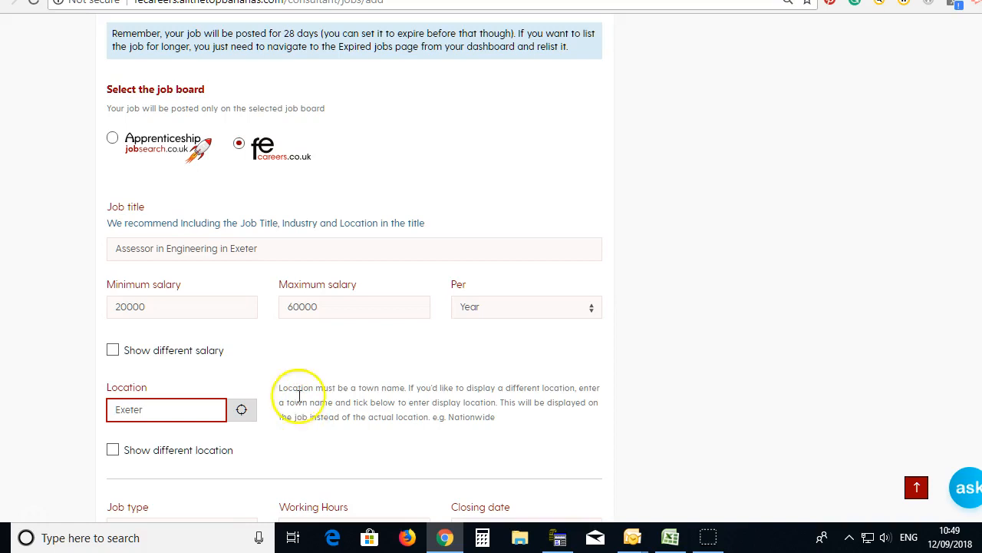
pyautogui.scroll(-1, 300, 417)
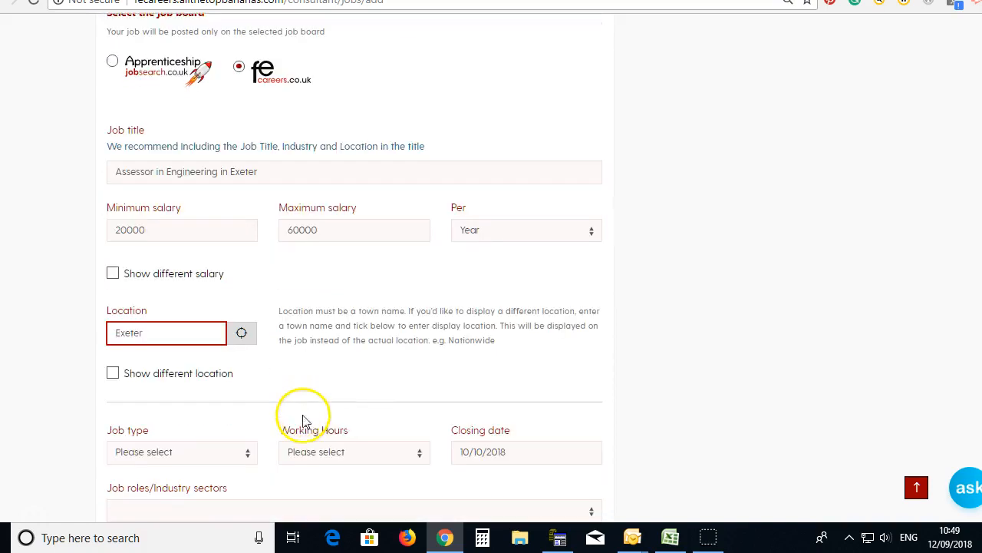
# Step: Try a separate display location, then clear it and untick Show different location
pyautogui.click(113, 374)
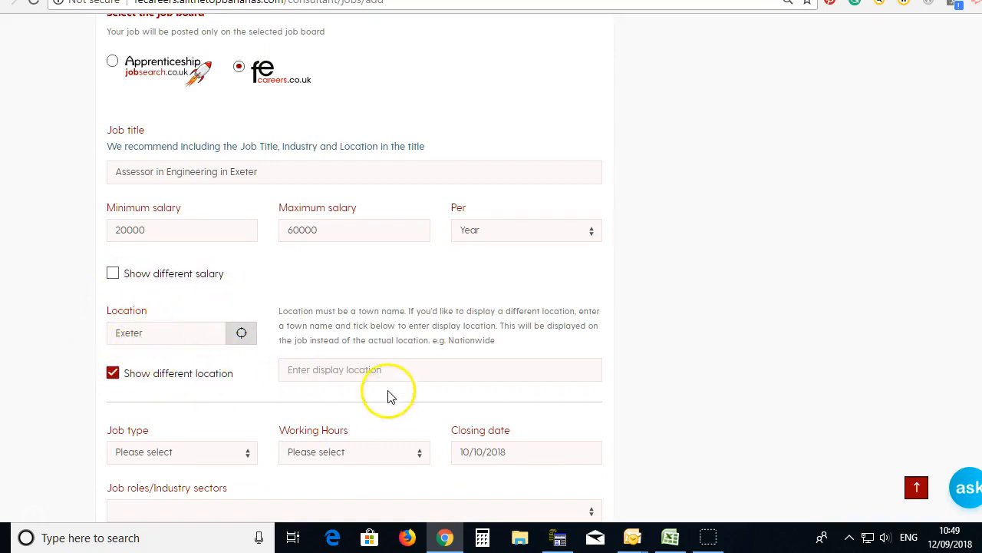
pyautogui.click(368, 370)
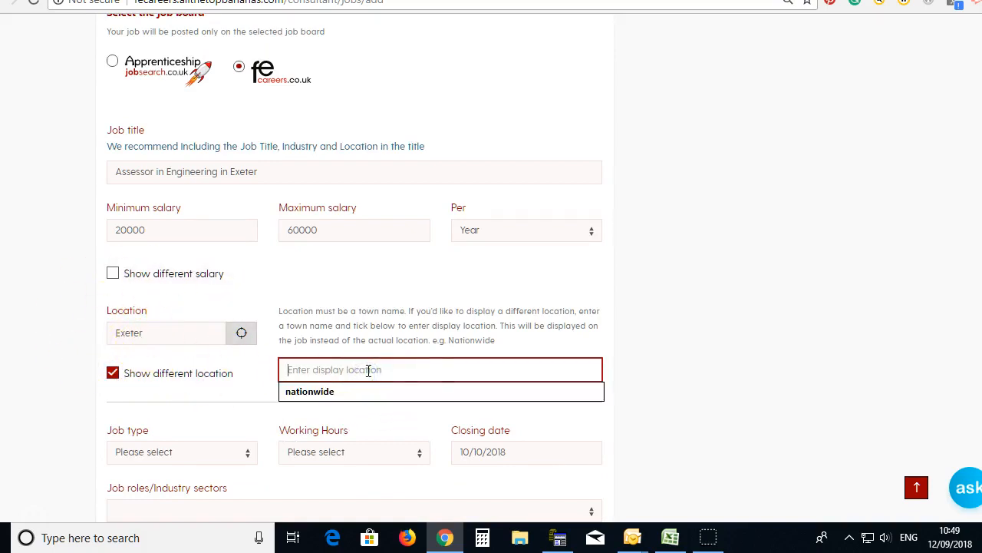
pyautogui.click(329, 391)
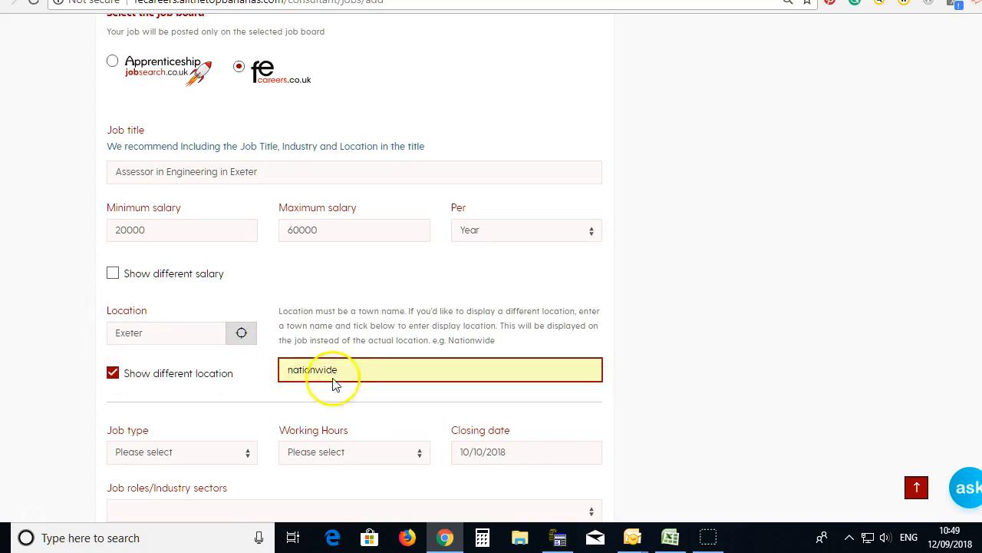
pyautogui.moveTo(338, 370); pyautogui.dragTo(230, 379)
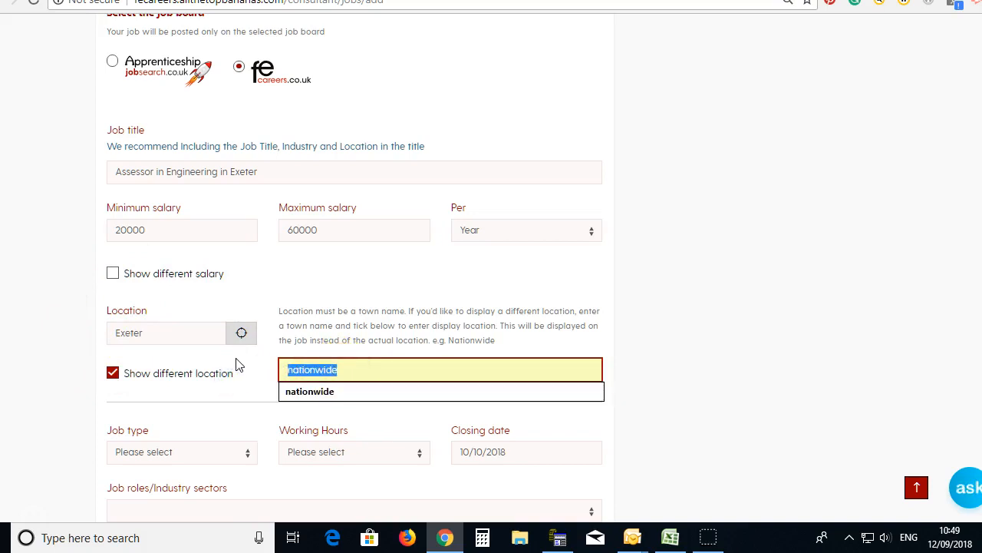
pyautogui.write('Plymouth')
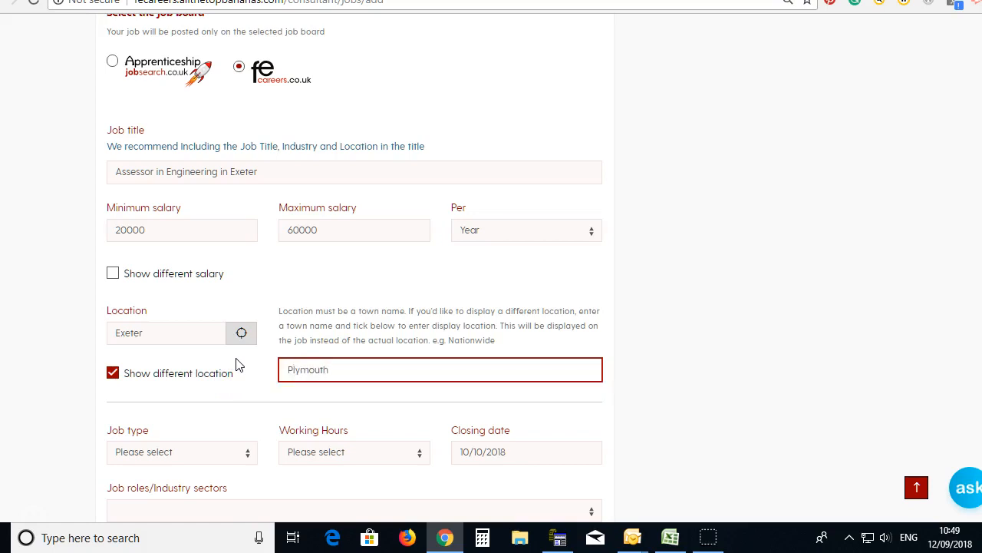
pyautogui.press('BackSpace')
pyautogui.press('BackSpace')
pyautogui.press('BackSpace')
pyautogui.press('BackSpace')
pyautogui.click(114, 373)
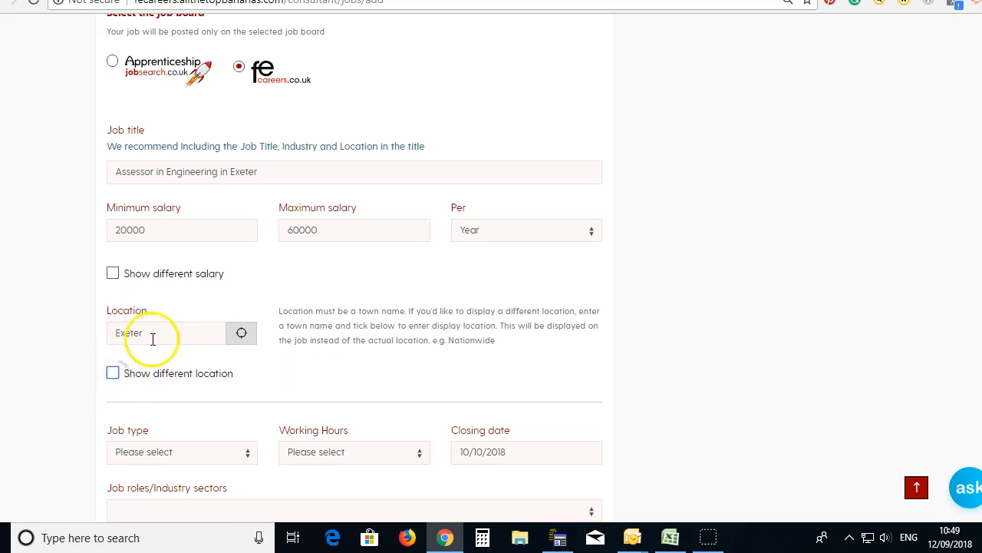
# Step: Set Job type to Permanent and Working Hours to Full Time
pyautogui.click(191, 452)
pyautogui.click(171, 484)
pyautogui.click(367, 453)
pyautogui.click(349, 484)
# Step: Add Assessor and Engineering and Manufacturing under Job roles/Industry sectors
pyautogui.scroll(-2, 526, 434)
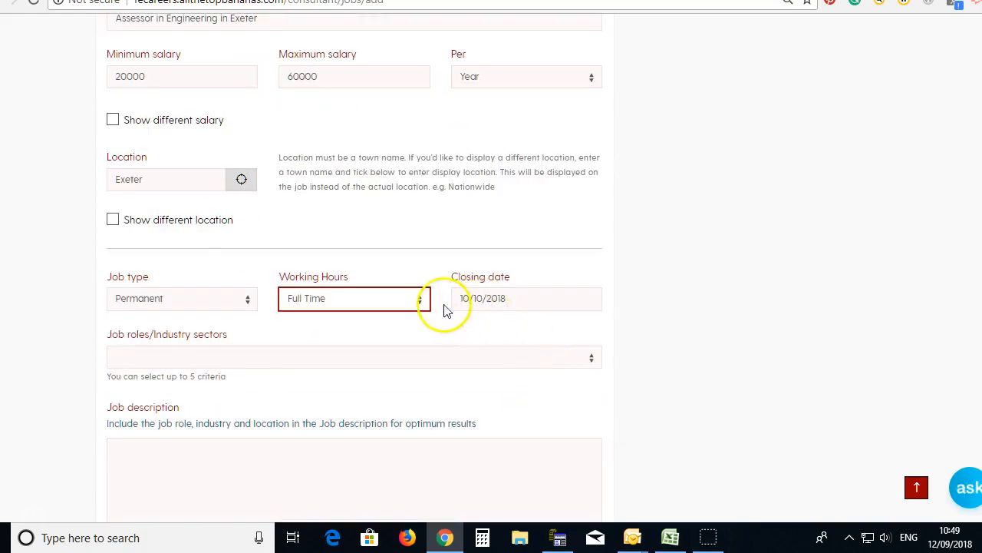
pyautogui.click(214, 359)
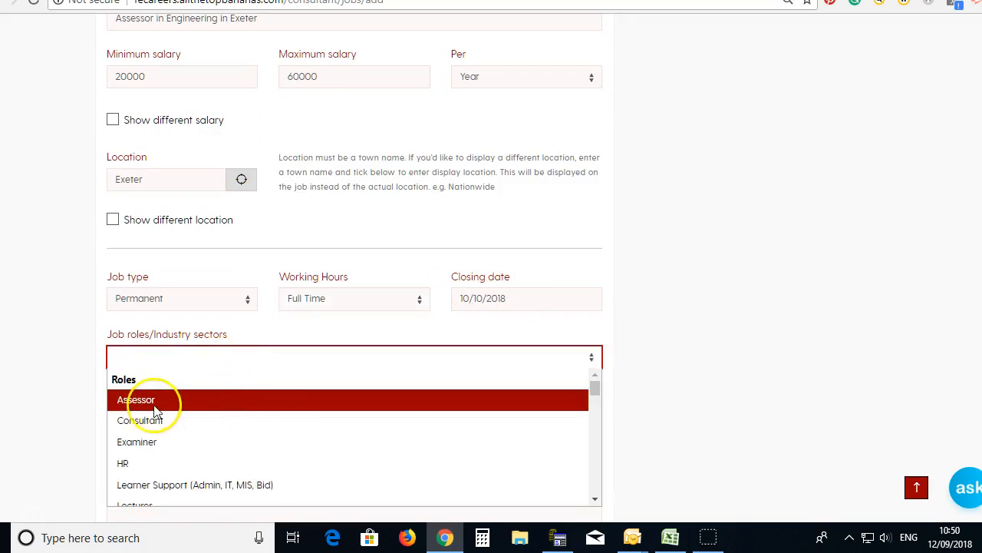
pyautogui.click(136, 399)
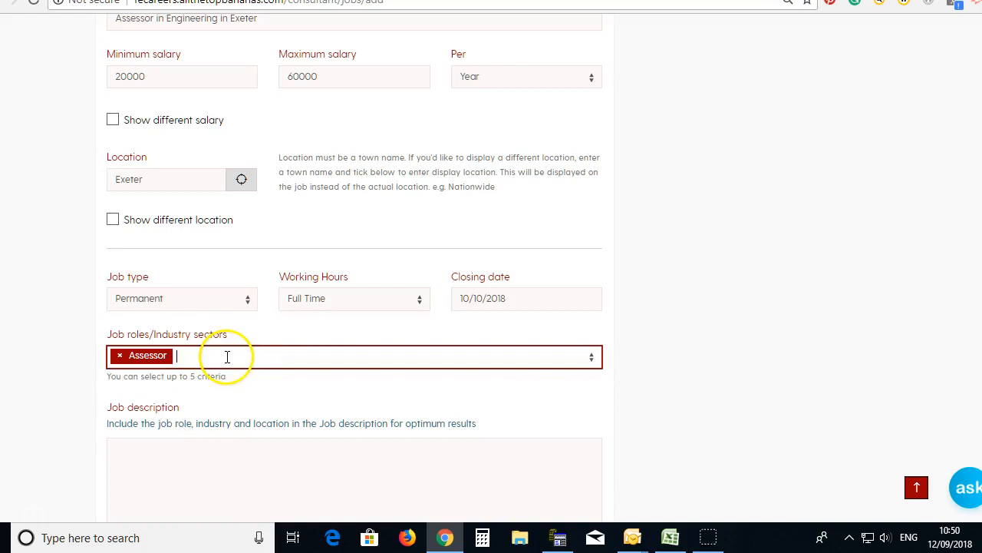
pyautogui.write('e')
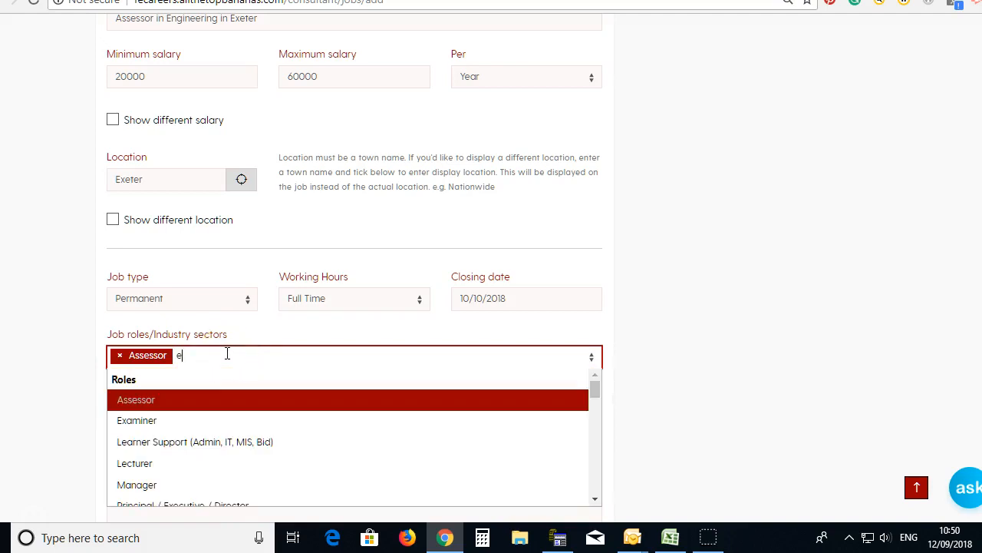
pyautogui.write('ng')
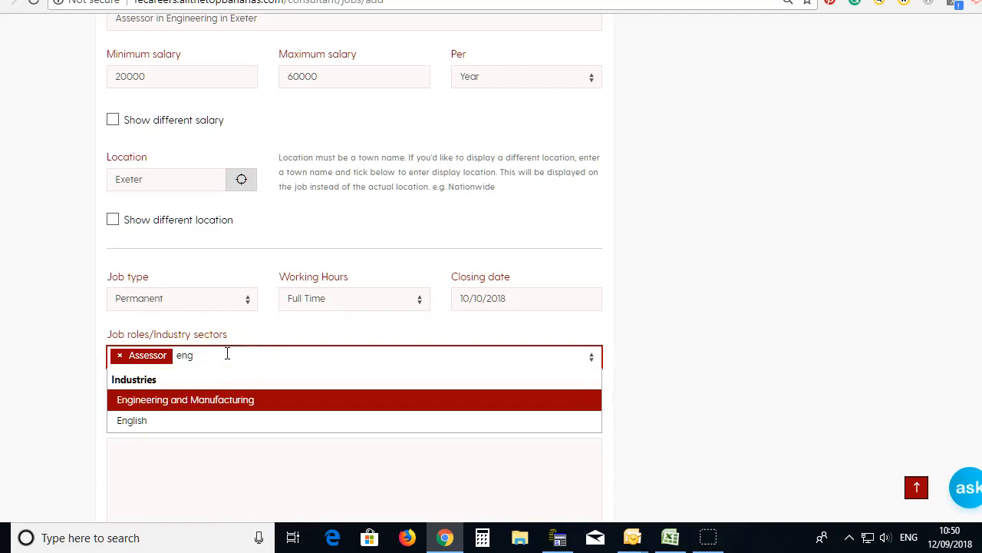
pyautogui.click(221, 401)
pyautogui.click(186, 492)
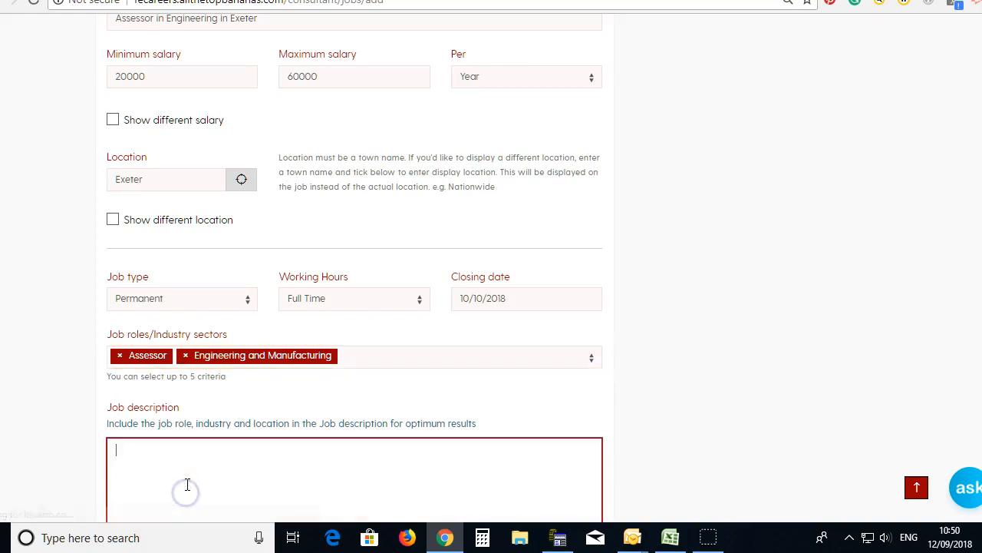
# Step: Enter placeholder text as the job description and 'test job' as the job reference
pyautogui.write('trjthrtnertkj n tr.kejnt r.jn .jrtn retnerkjnherkjtnedrktjn')
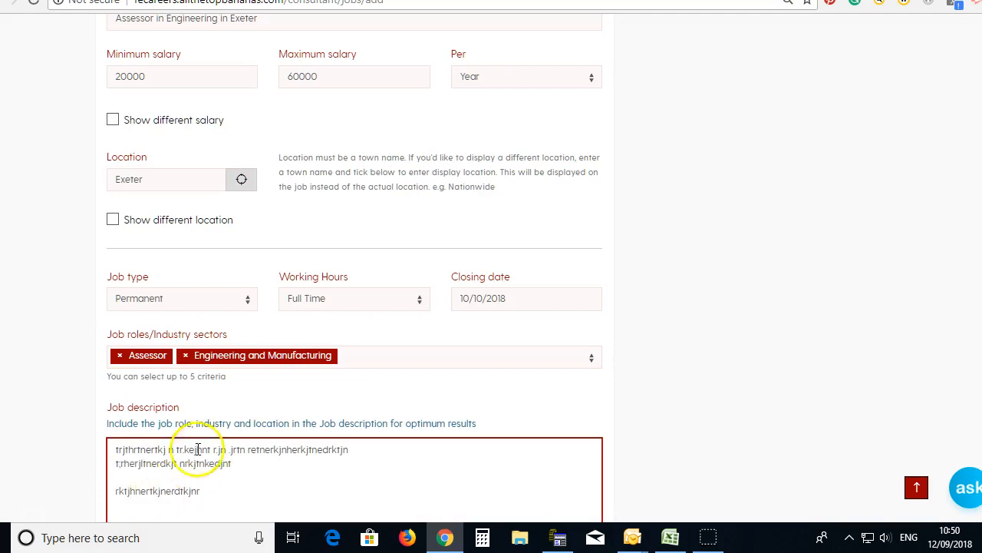
pyautogui.scroll(-5, 198, 465)
pyautogui.click(166, 324)
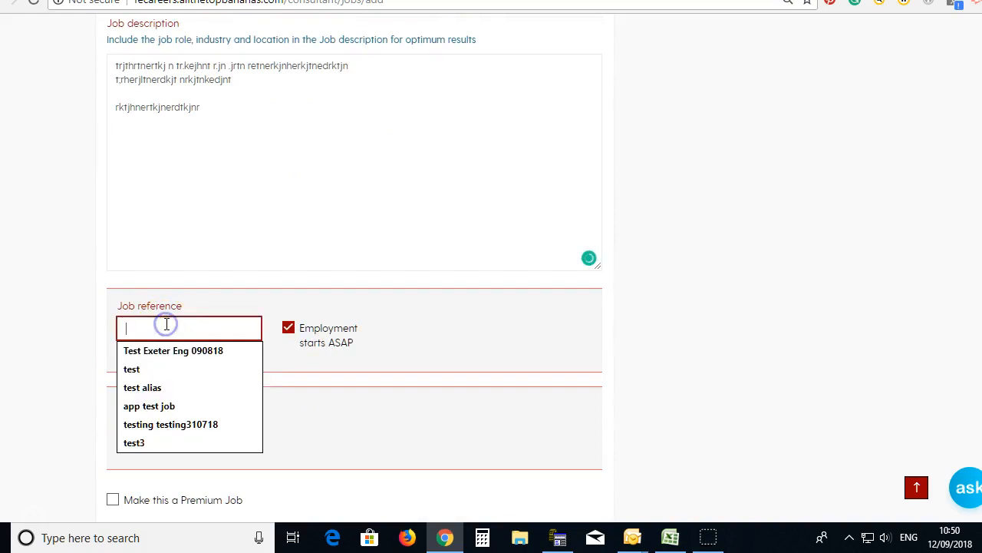
pyautogui.write('te')
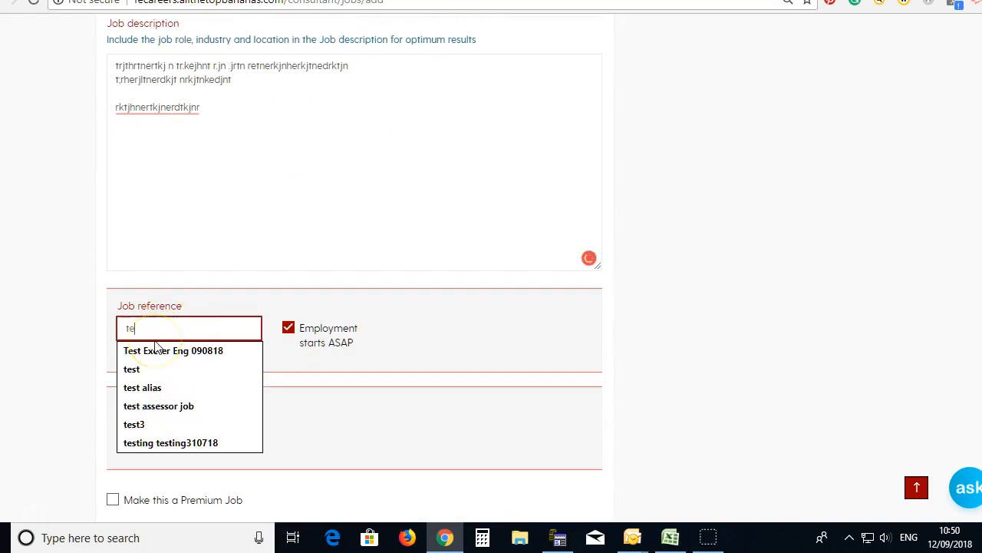
pyautogui.write('st job')
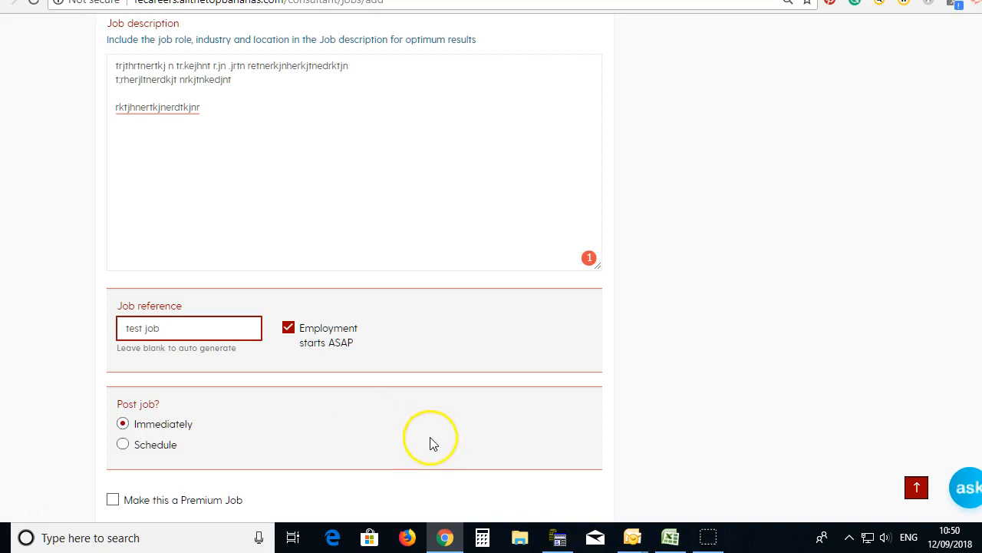
pyautogui.scroll(-1, 278, 405)
# Step: Post the job with posting left on Immediately, then check it under Live jobs
pyautogui.scroll(-1, 278, 405)
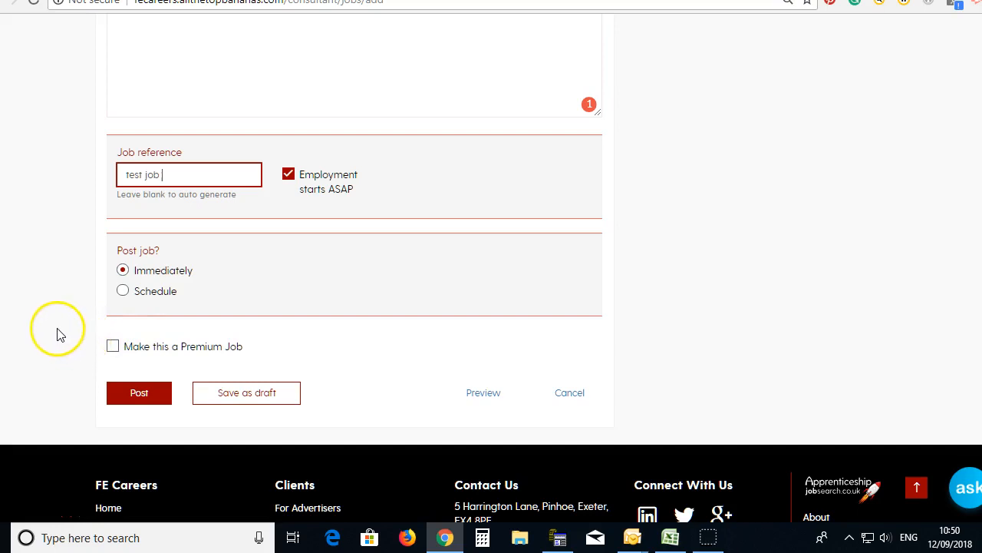
pyautogui.click(139, 395)
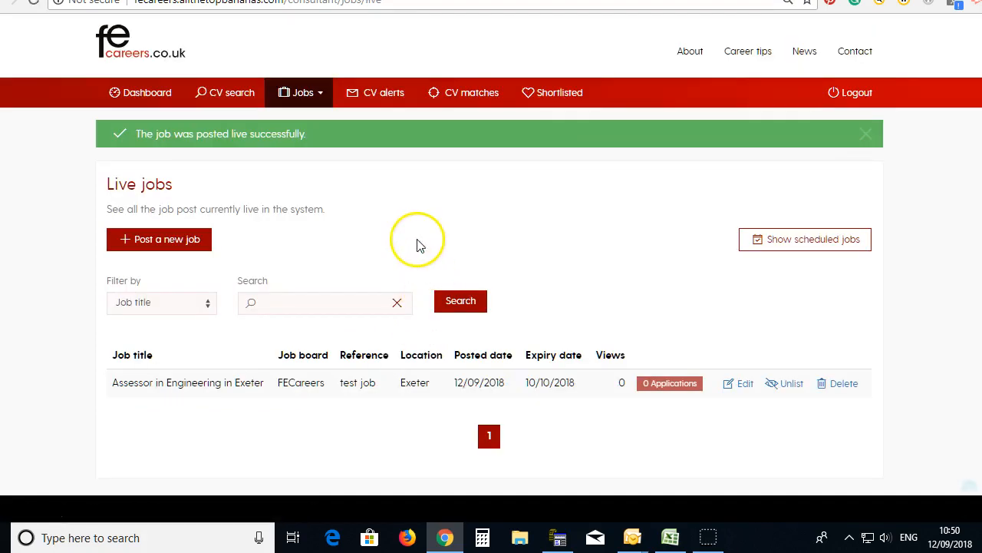
pyautogui.scroll(-3, 407, 245)
pyautogui.scroll(3, 361, 154)
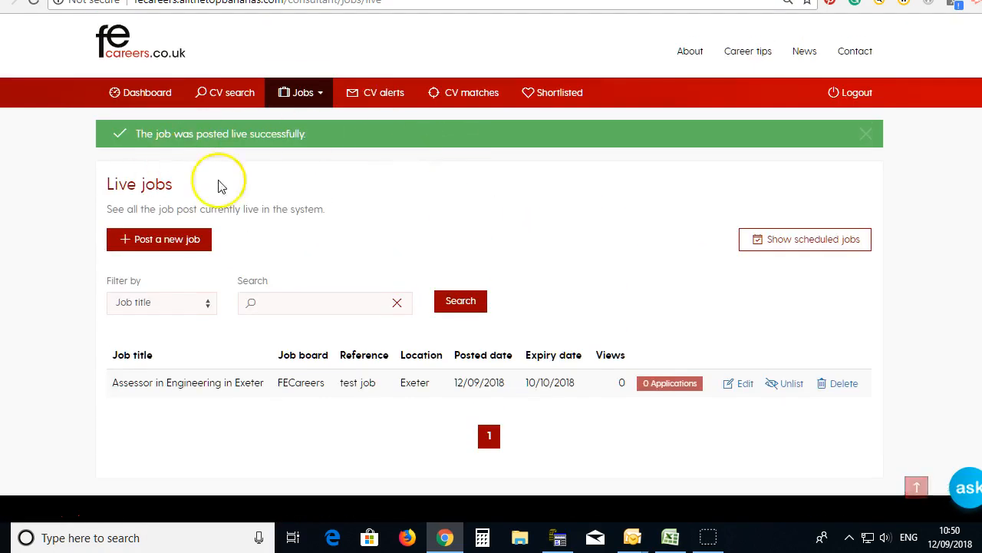